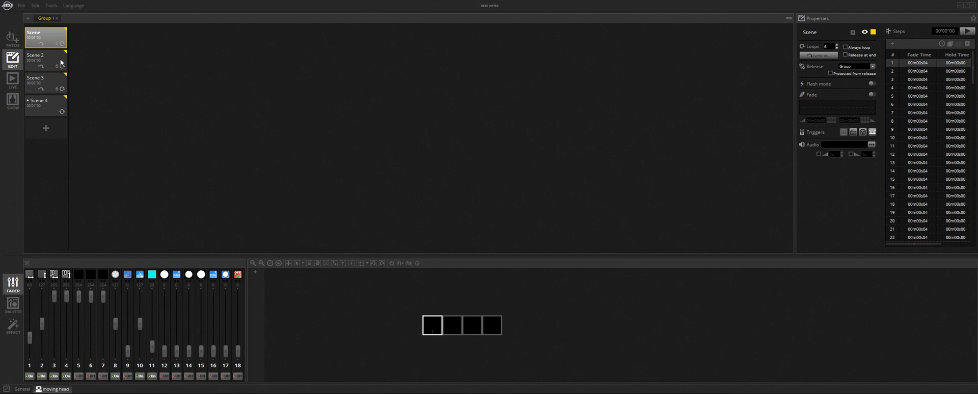
- Look through the steps and channel levels of Scene, Scene 2 and Scene 3
click(53, 59)
click(51, 83)
click(45, 44)
key(Down)
key(Down)
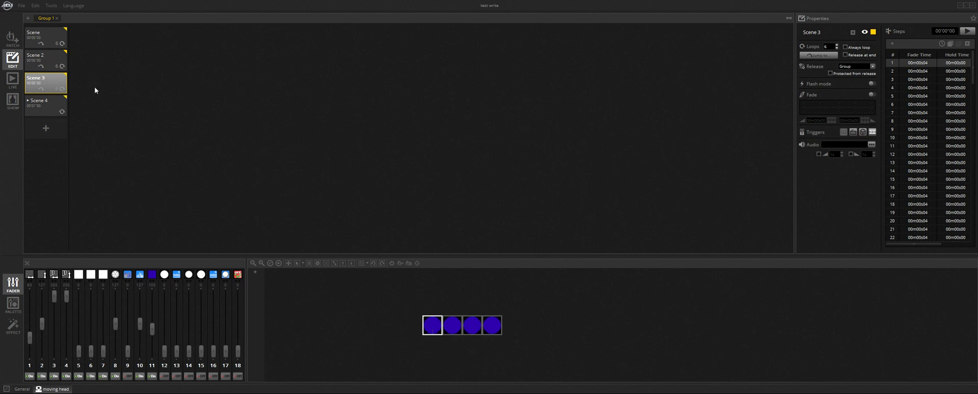
click(51, 44)
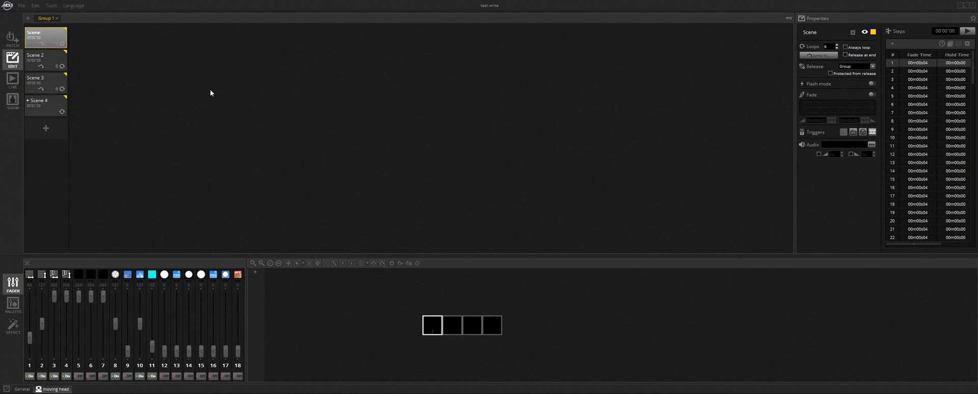
- Play back Scene and check the channel movement for all four fixtures and for the first fixture alone
click(967, 31)
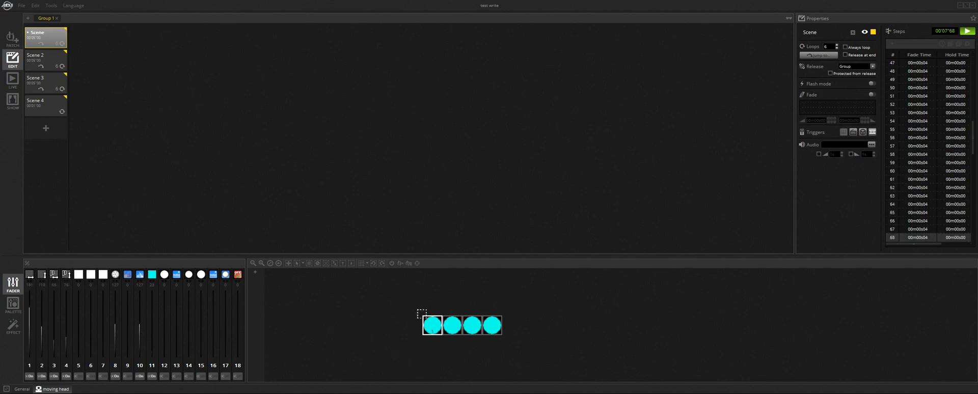
drag(417, 305, 551, 358)
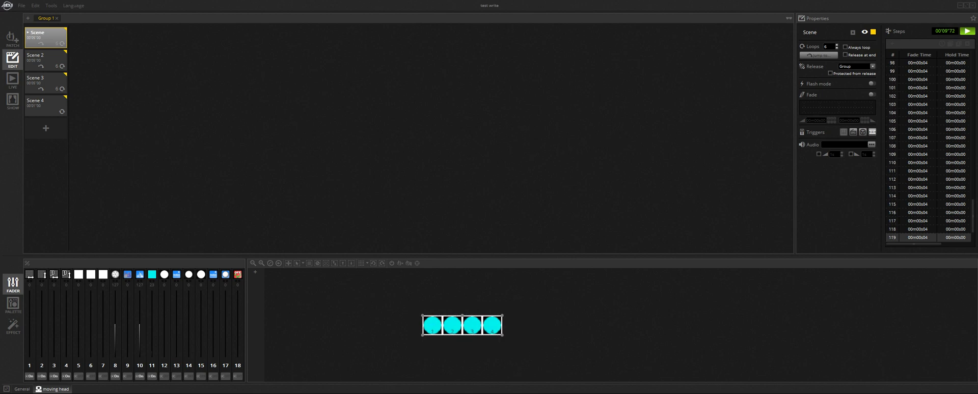
click(410, 316)
click(431, 324)
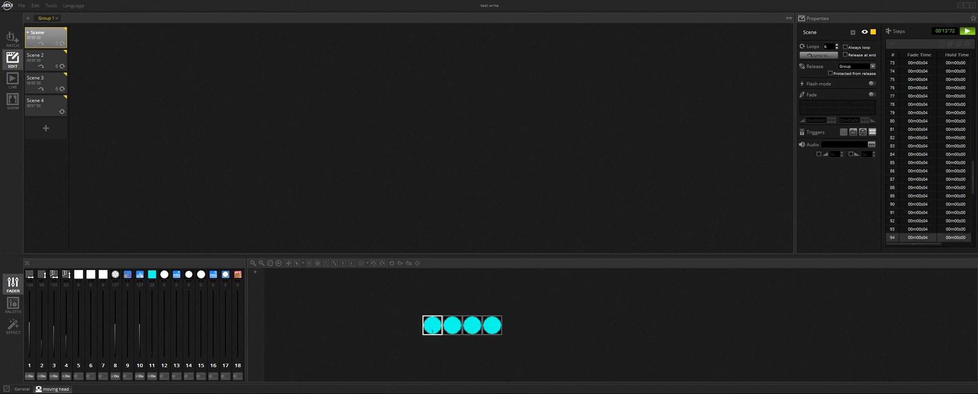
- Compare the color and loop settings of Scene 2 and Scene 3
click(48, 57)
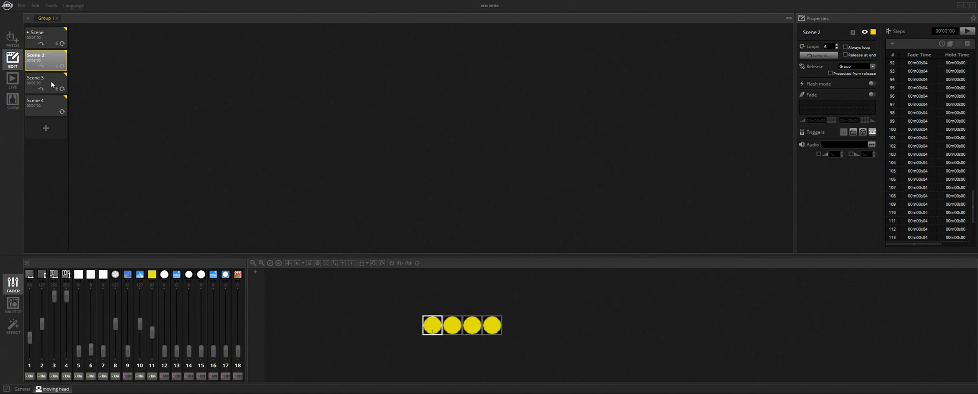
click(52, 85)
click(47, 59)
click(51, 83)
- Enable the fade on Scene 4 with a 2-second fade-in and a 2-second fade-out
click(48, 105)
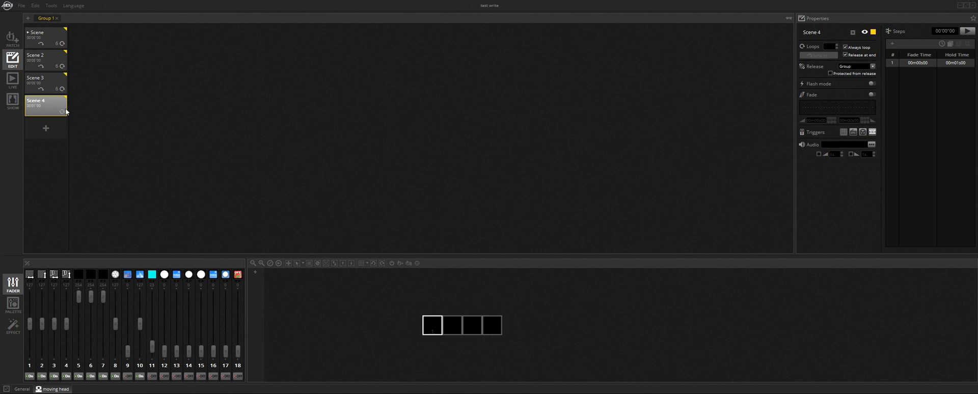
click(871, 95)
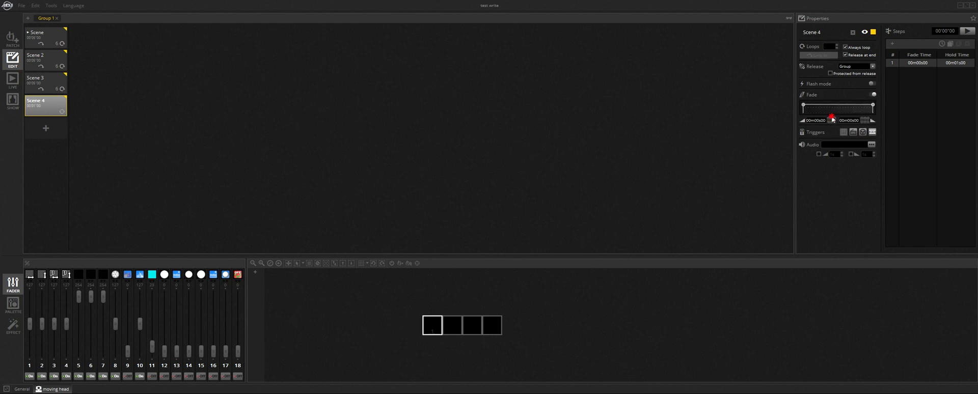
click(830, 118)
click(831, 118)
click(865, 119)
click(865, 119)
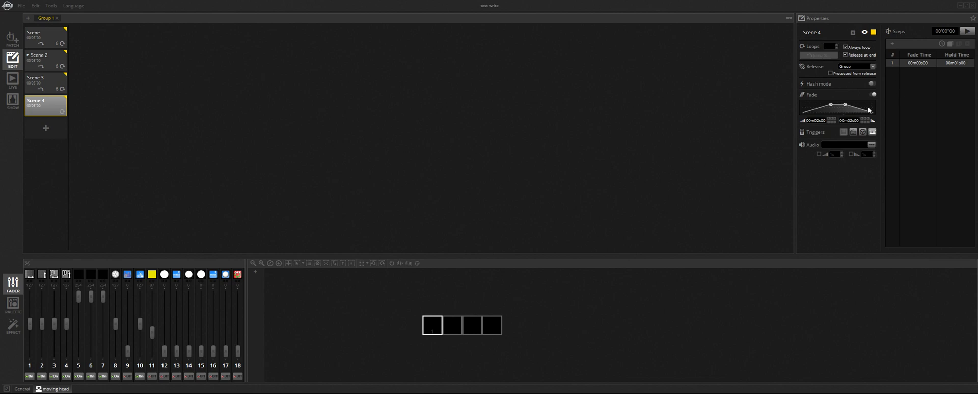
- Try the Always loop and Release at end options on Scene
click(44, 36)
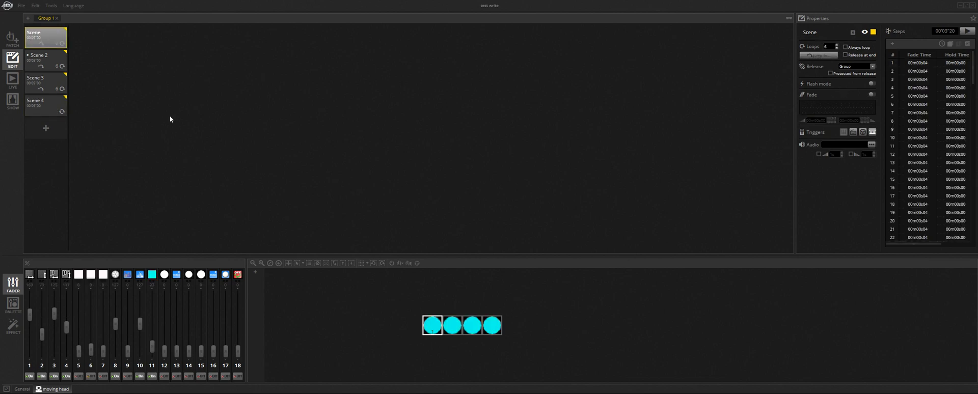
click(846, 48)
click(846, 54)
click(845, 47)
- Review the custom jump targets assigned to Scene and Scene 2
click(829, 58)
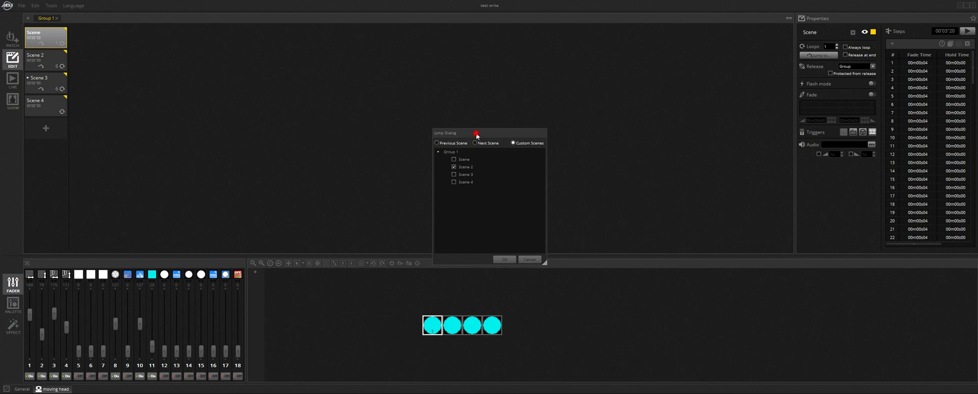
drag(481, 133, 463, 107)
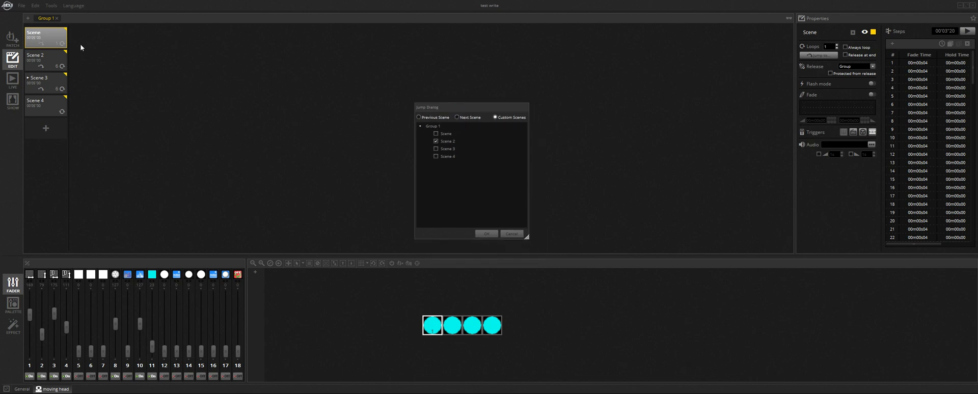
click(489, 234)
click(48, 60)
click(818, 55)
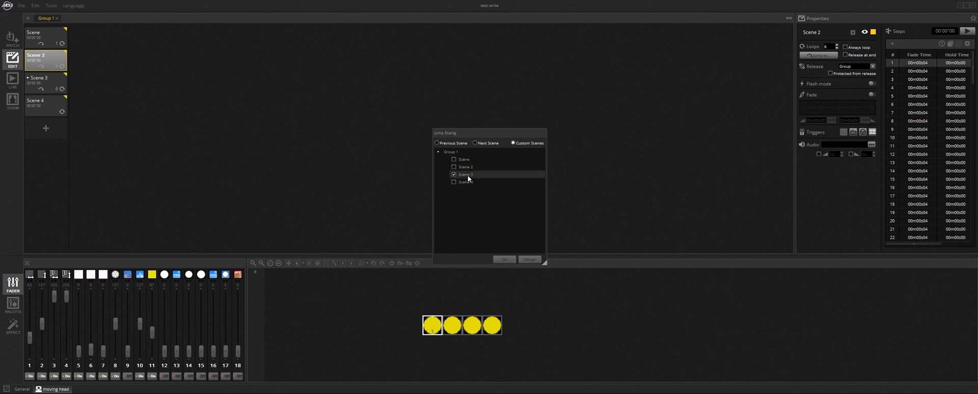
click(528, 259)
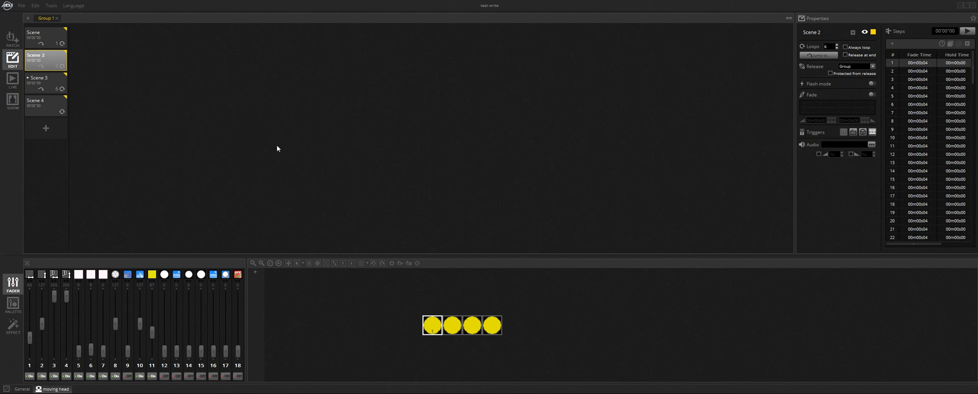
- Play back Scene in the editor and trigger Scene 4 in live mode to test the scene changes
click(41, 40)
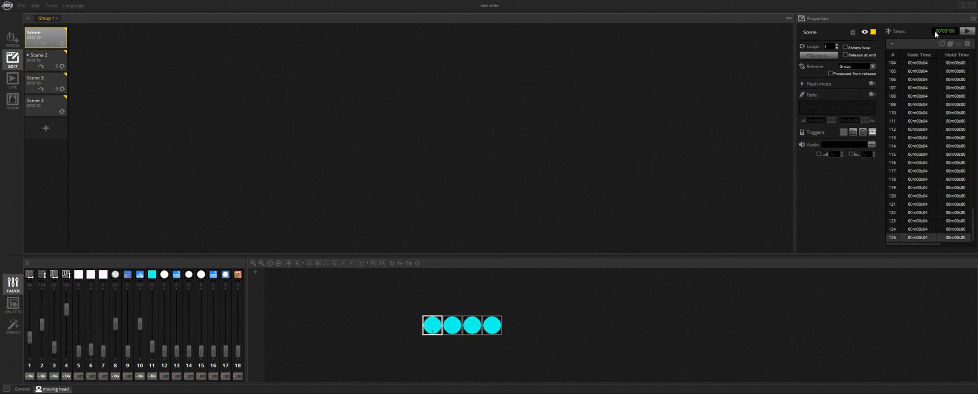
click(969, 33)
click(39, 35)
click(44, 45)
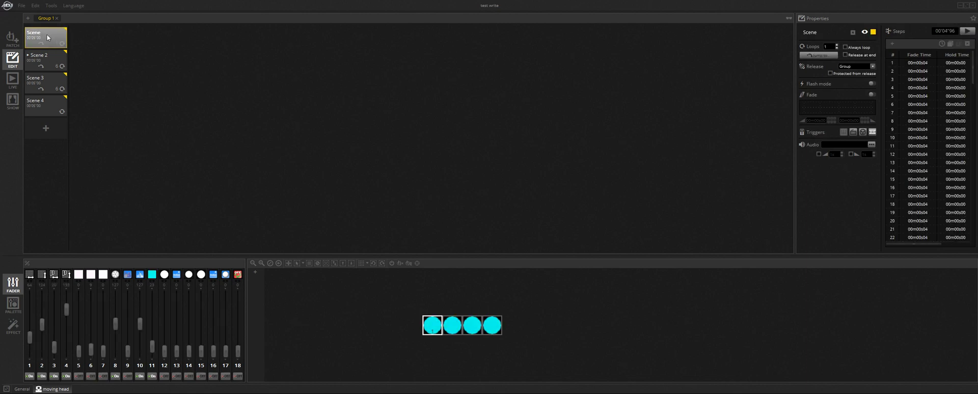
click(15, 81)
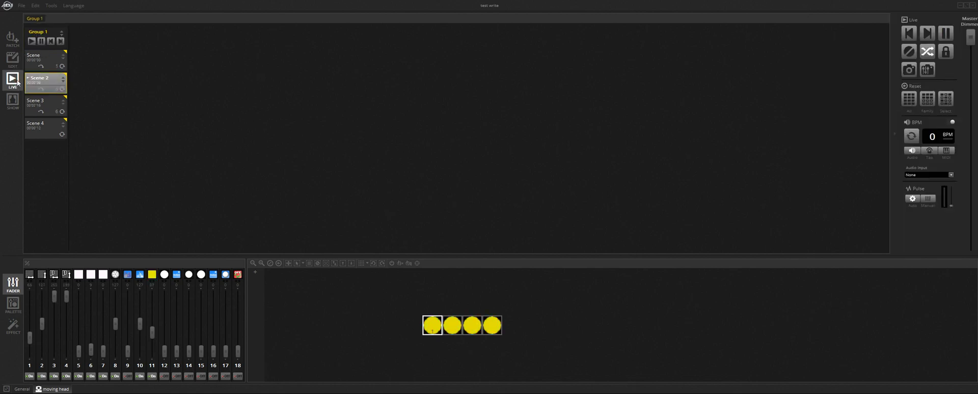
click(45, 132)
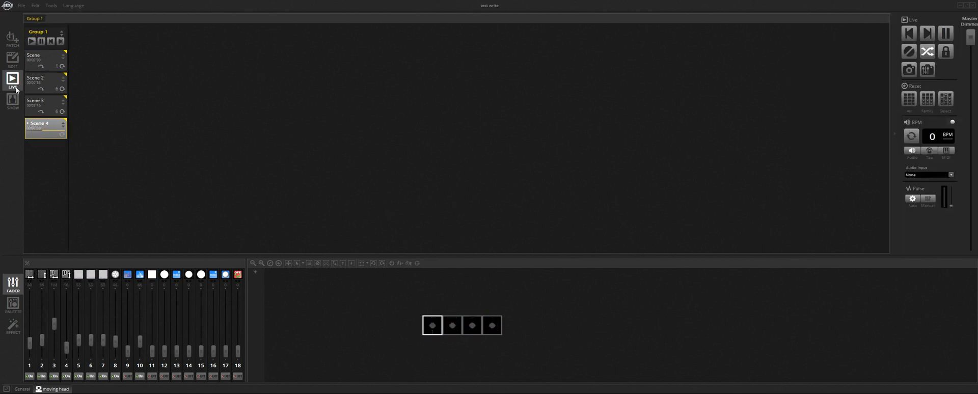
- Back in edit mode, set Scene to 10 loops with a custom jump to Scene 2
click(14, 60)
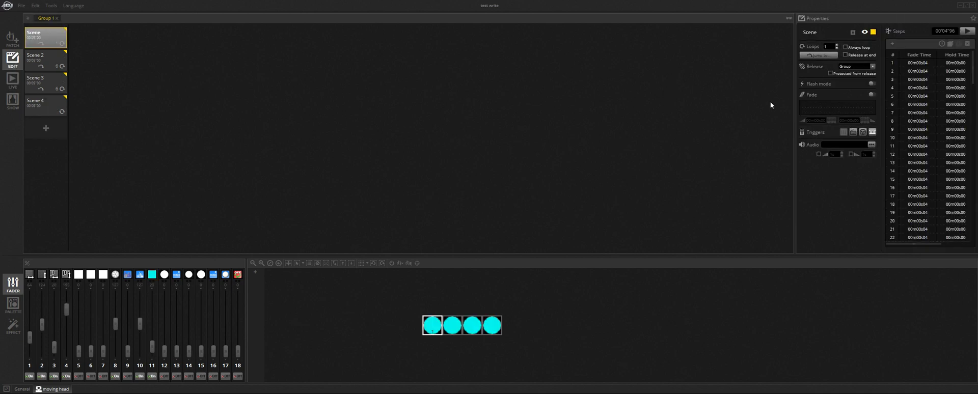
click(826, 47)
click(837, 45)
text(2)
text(10)
click(819, 55)
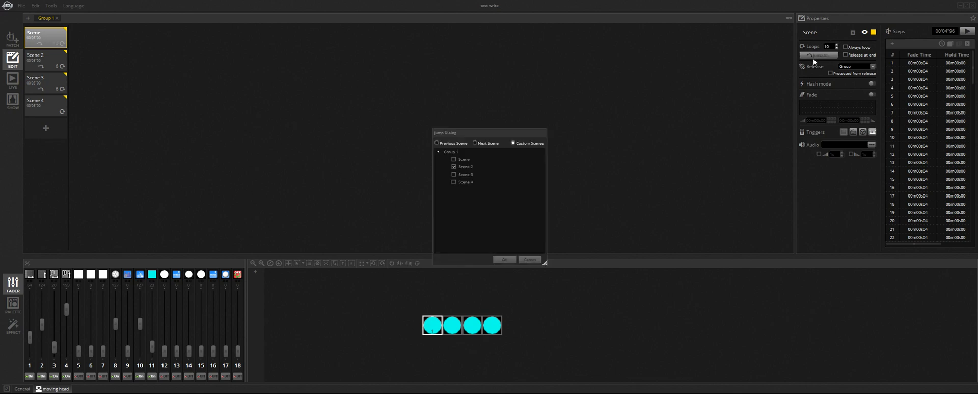
click(454, 166)
click(505, 259)
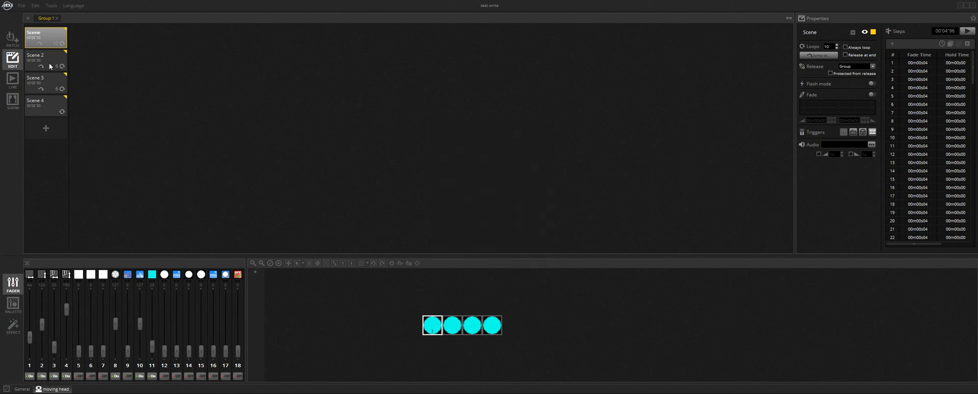
- Set the loop count of Scene 2 to 10
click(812, 48)
double_click(830, 46)
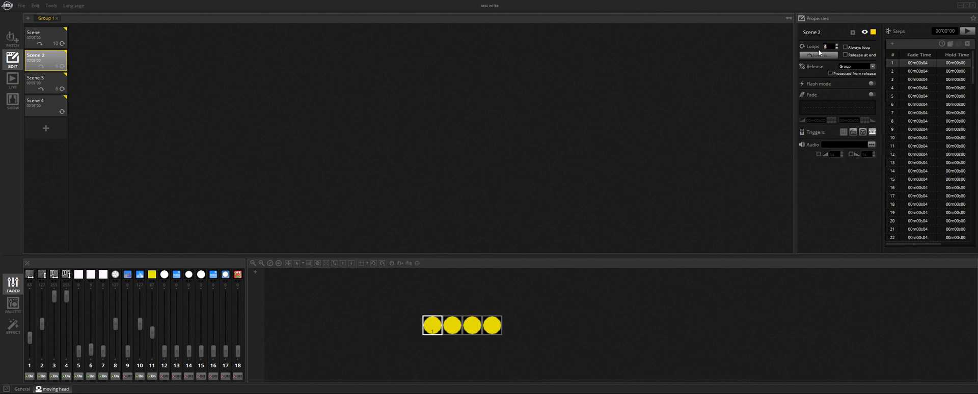
text(10)
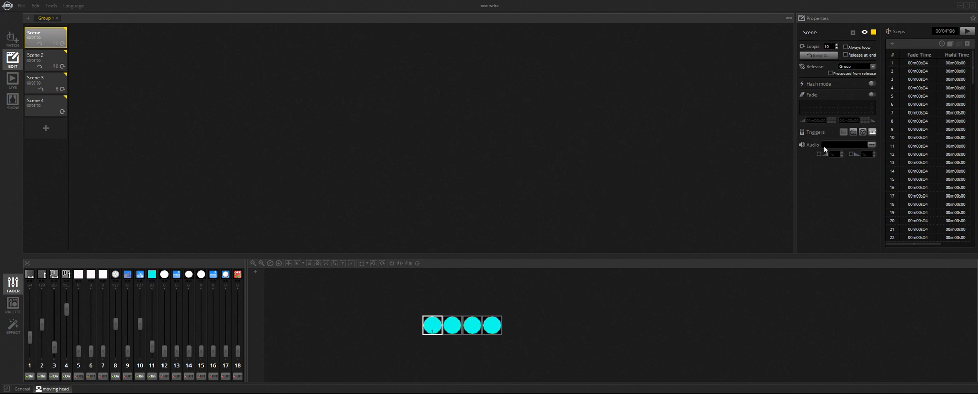
- Try fade-in and fade-out times on Scene and switch its fade off again
click(870, 96)
click(831, 117)
click(833, 119)
click(865, 119)
click(873, 95)
- Set the loop count of Scene 3 to 10
click(49, 79)
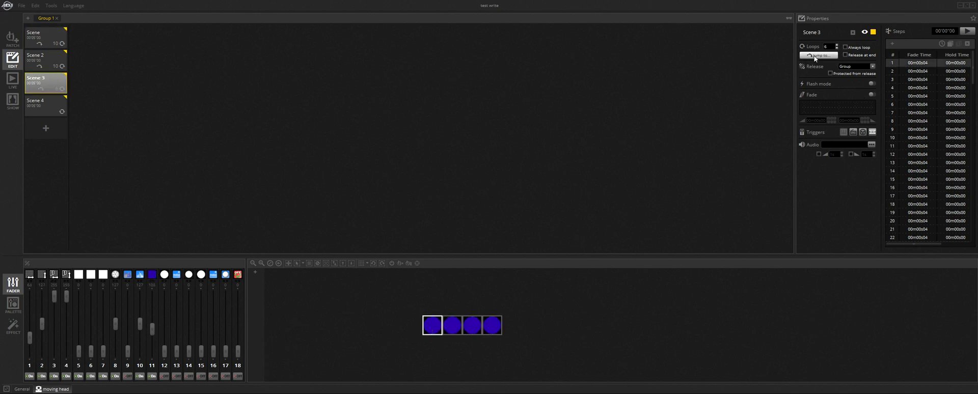
text(10)
click(739, 86)
- Run Scene in live mode to watch the looping sequence, and trigger Scene 4 to check its fade
click(14, 84)
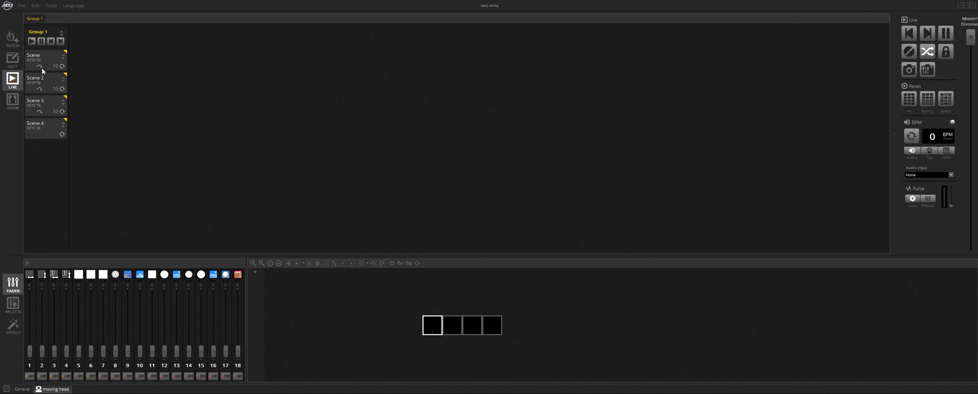
click(52, 59)
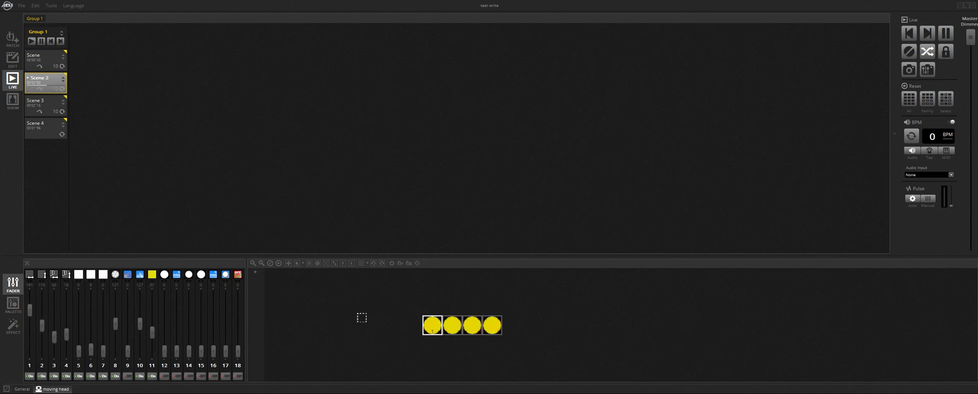
click(44, 131)
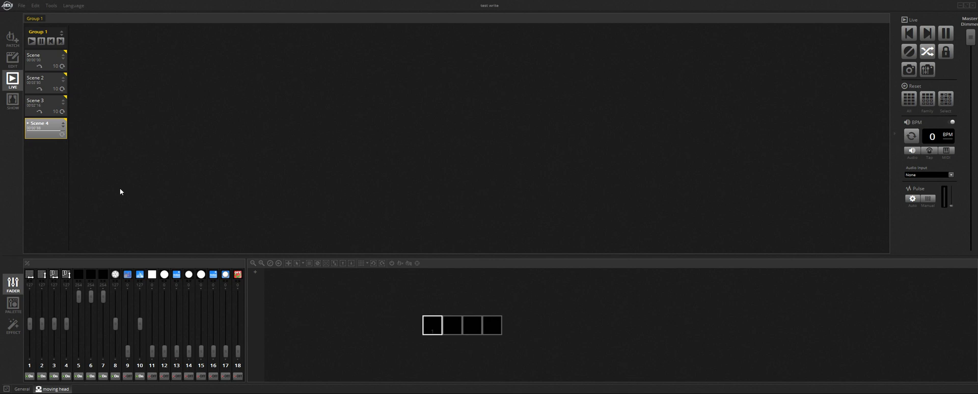
click(40, 126)
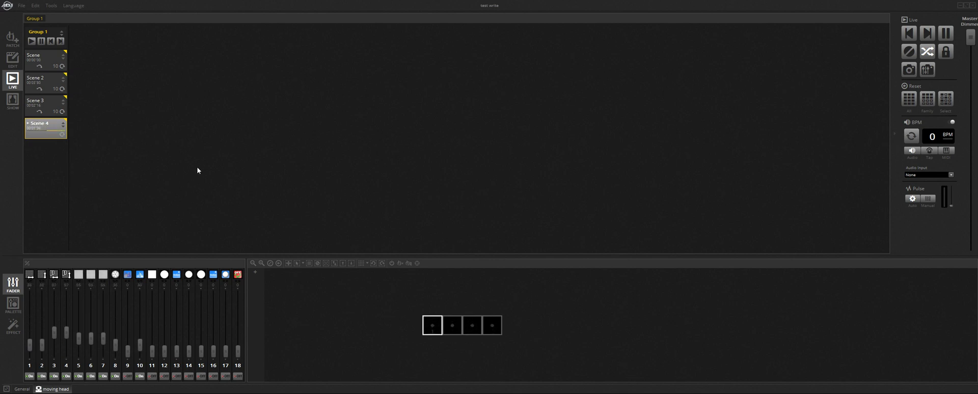
- Return to edit mode and assign Scene a port trigger on device MyDMX 3, Port 1
click(13, 60)
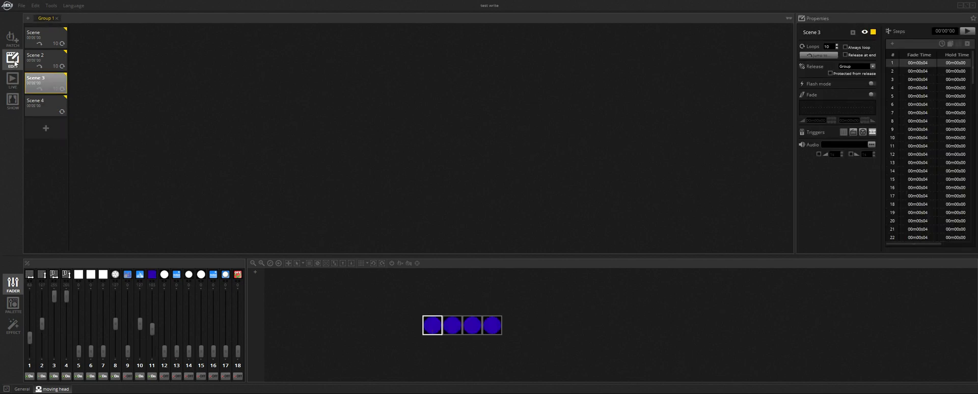
click(51, 90)
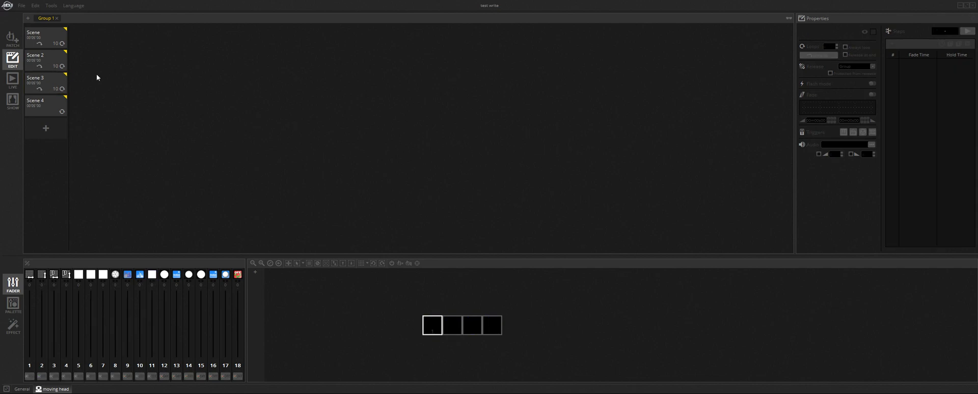
click(49, 44)
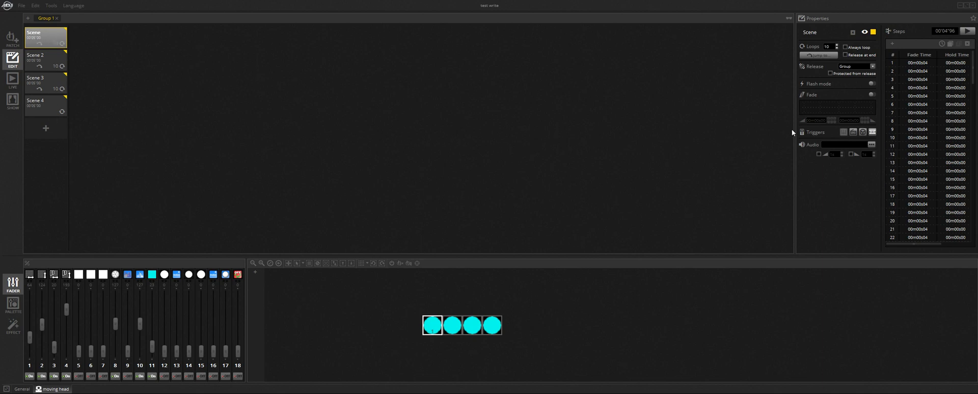
click(872, 133)
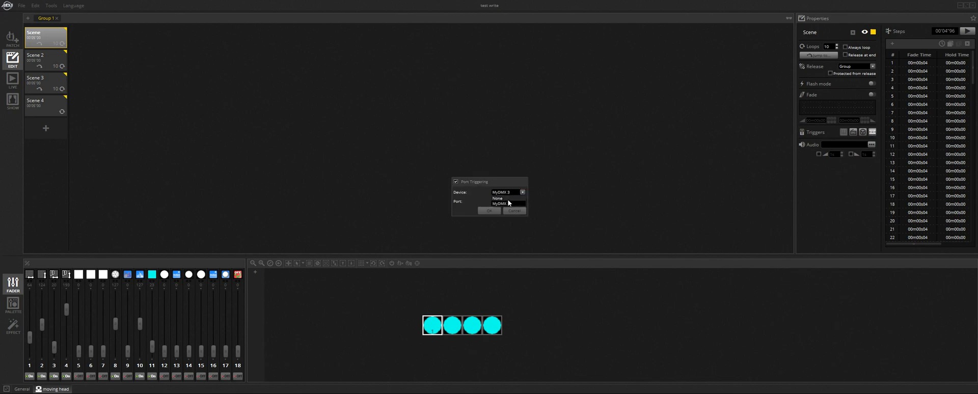
click(522, 202)
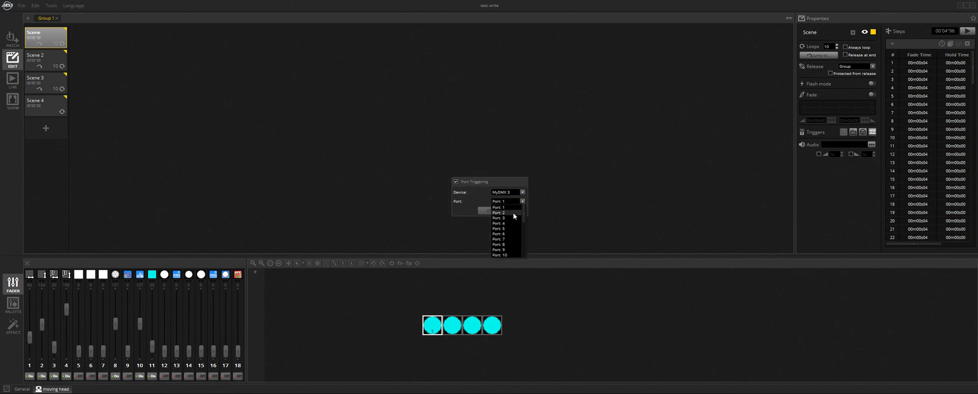
click(506, 208)
click(491, 212)
- Assign Scene 2 a port trigger on device MyDMX 3, Port 2
click(43, 58)
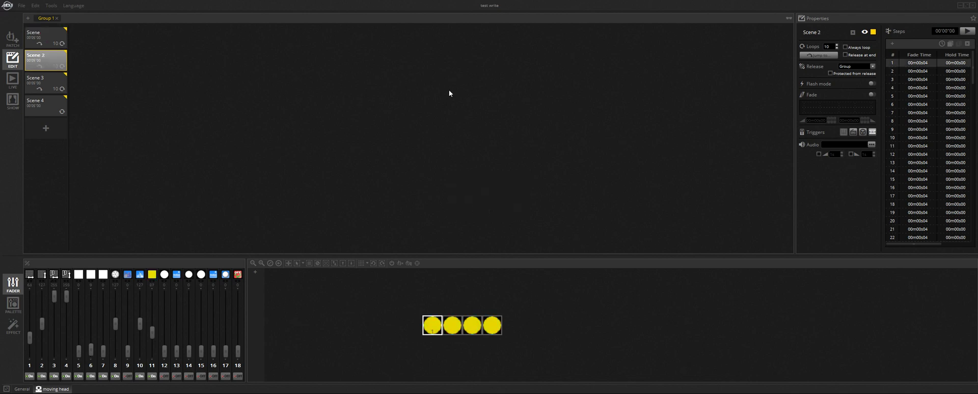
click(873, 132)
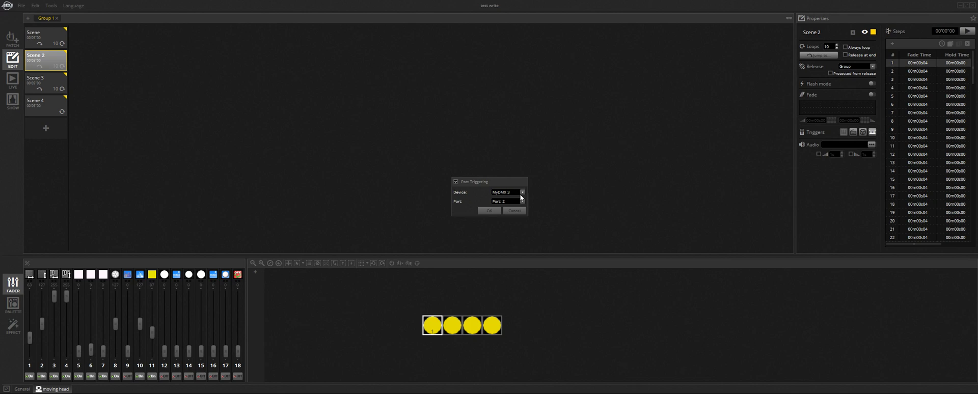
click(509, 202)
click(508, 201)
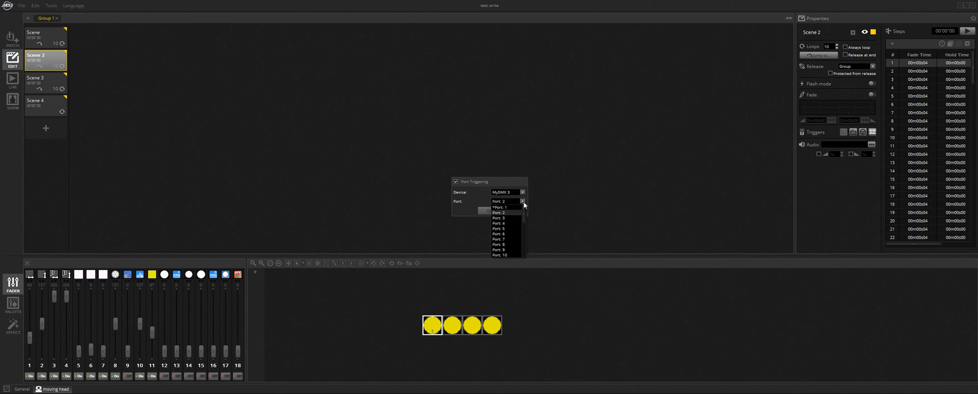
click(506, 214)
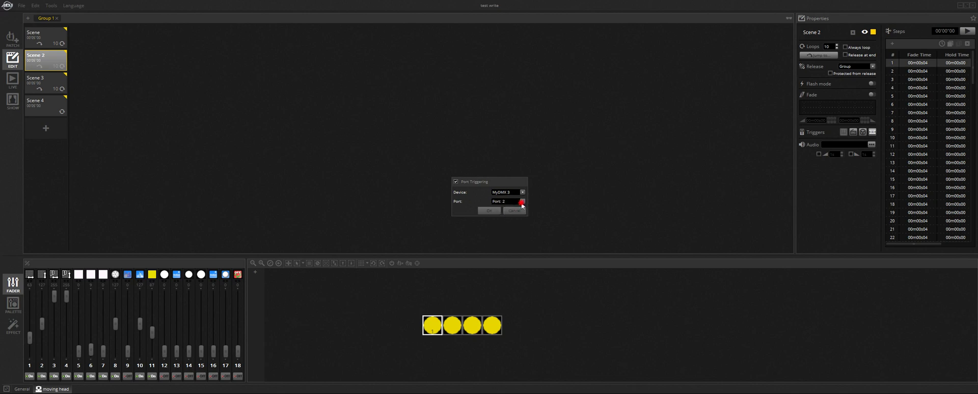
click(522, 206)
click(476, 201)
click(489, 210)
- Assign Scene 3 a port trigger on device MyDMX 3, Port 3
click(49, 86)
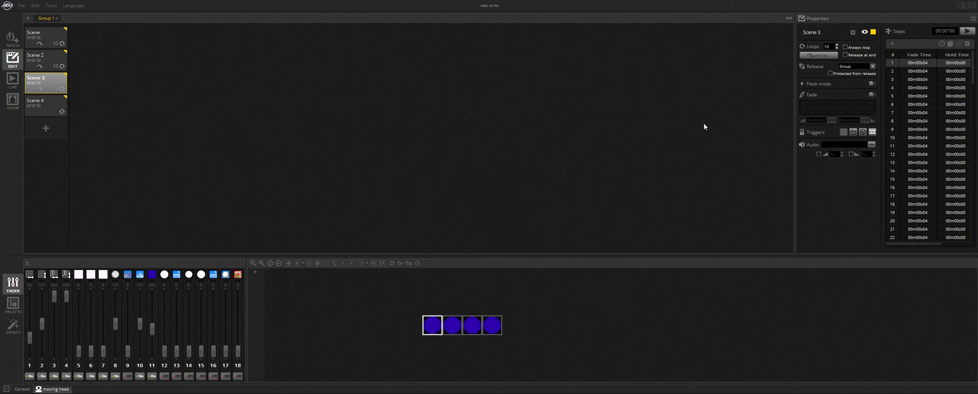
click(871, 132)
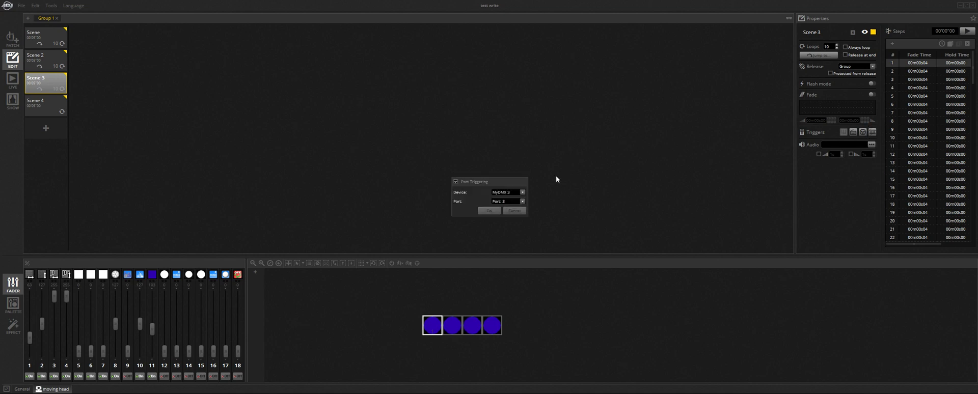
click(523, 202)
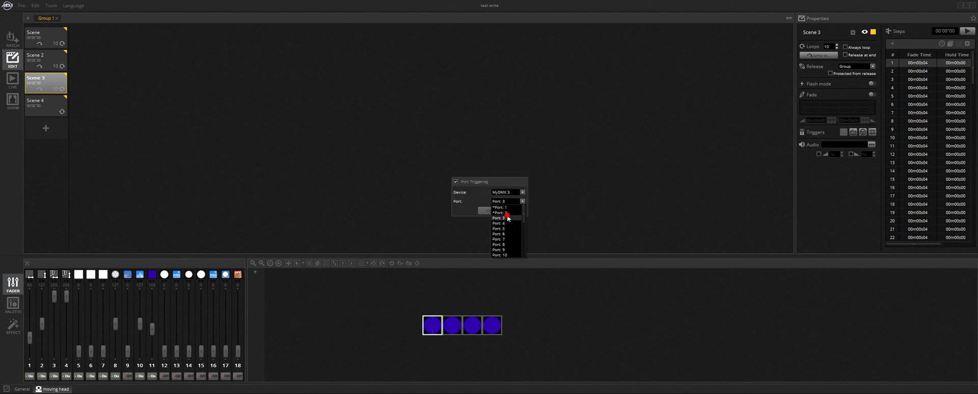
click(502, 215)
click(489, 211)
- Assign Scene 4 a port trigger on device MyDMX 3, Port 4, and deselect the scene
click(45, 106)
click(874, 132)
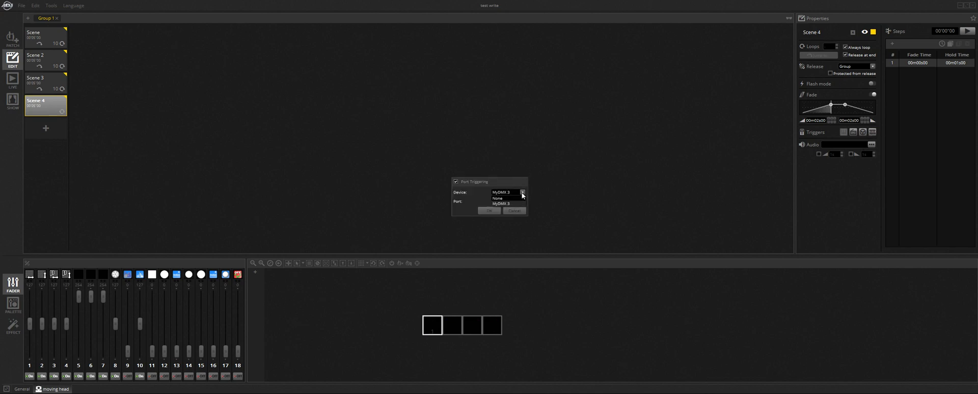
click(523, 201)
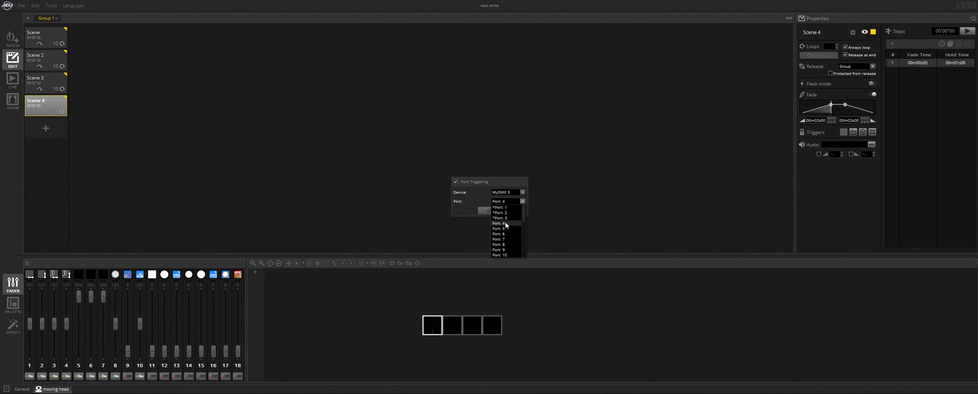
click(506, 224)
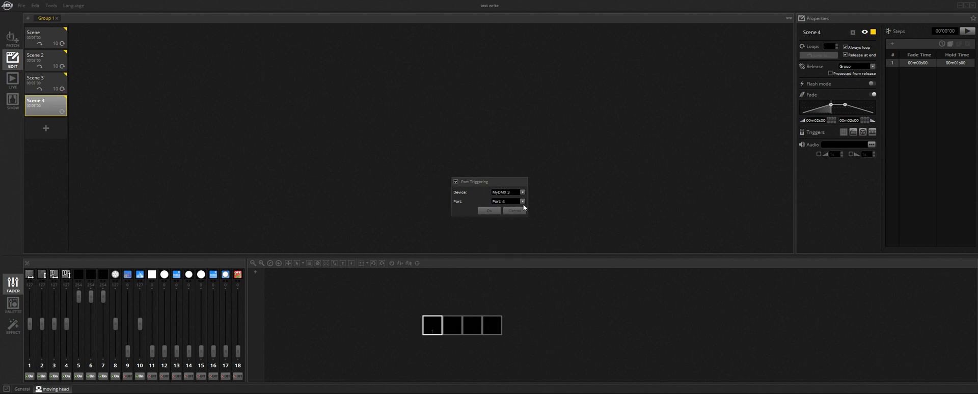
click(525, 202)
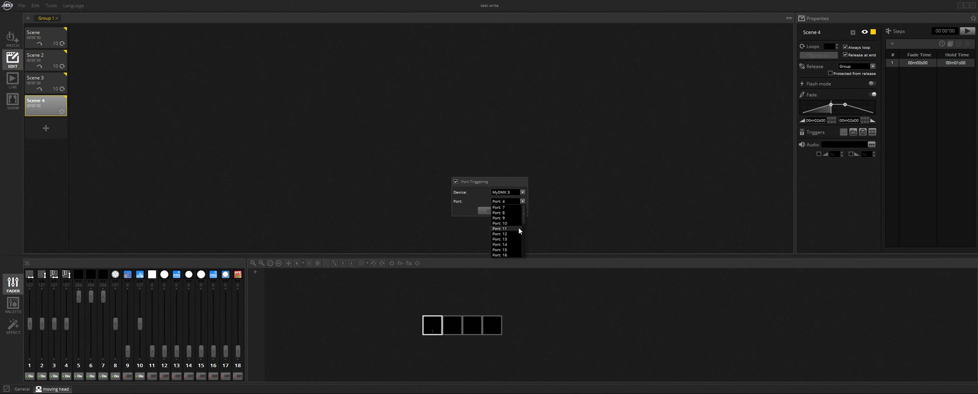
scroll(518, 233, down, 3)
scroll(519, 233, down, 1)
scroll(514, 224, up, 4)
click(518, 205)
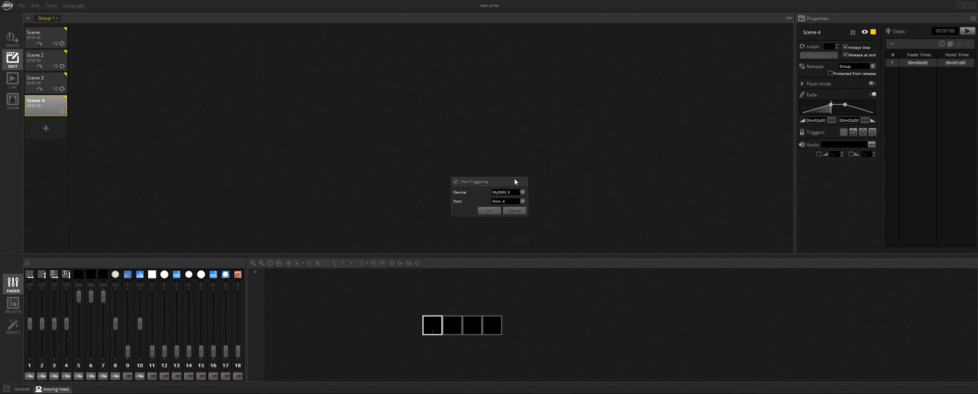
click(487, 210)
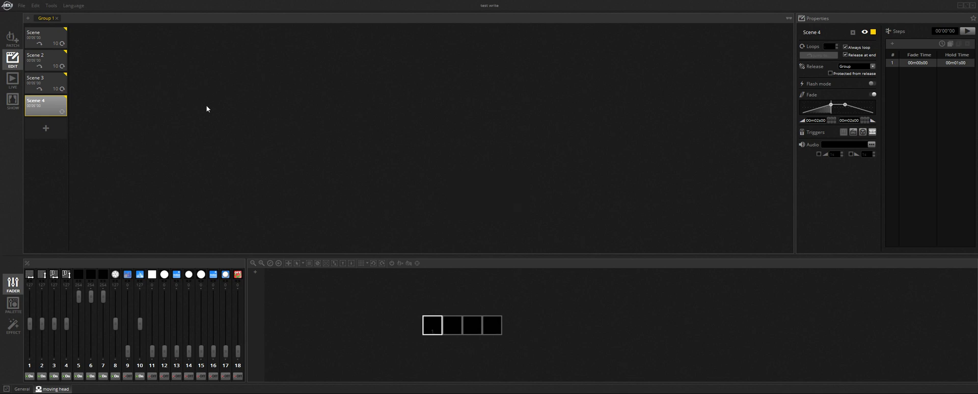
click(49, 108)
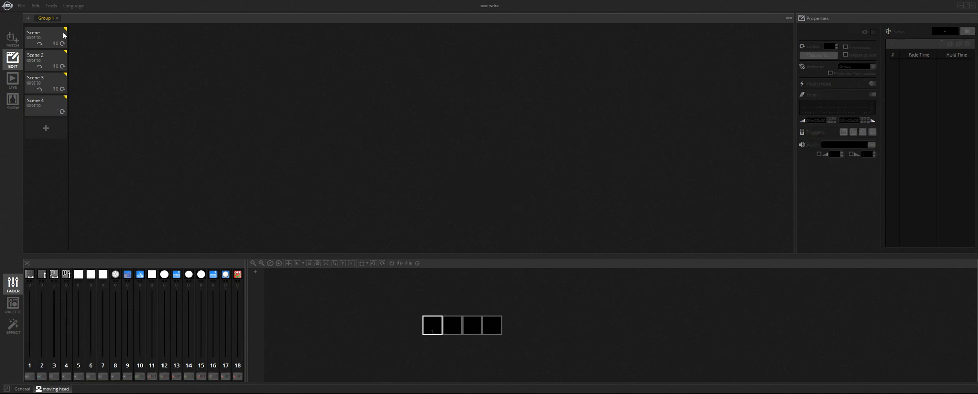
- Open the Stand Alone manager and remove Scene 4, Scene 3, Scene 2 and Scene from the myDMX 3 device list
click(50, 7)
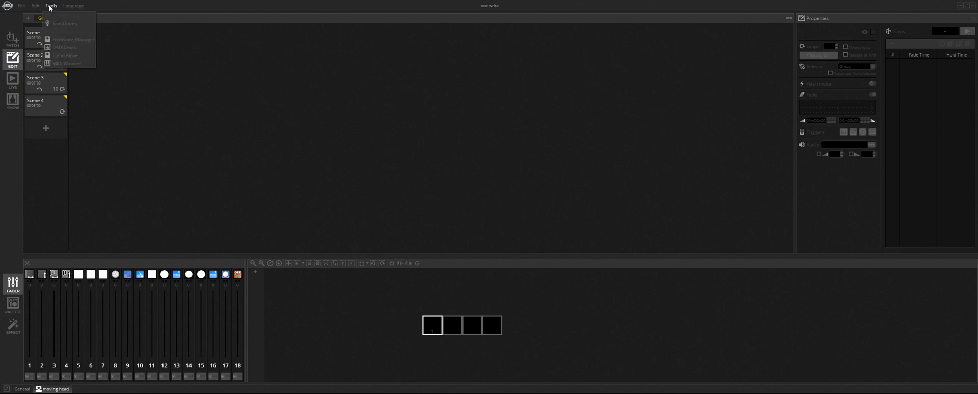
click(65, 56)
drag(488, 129, 447, 119)
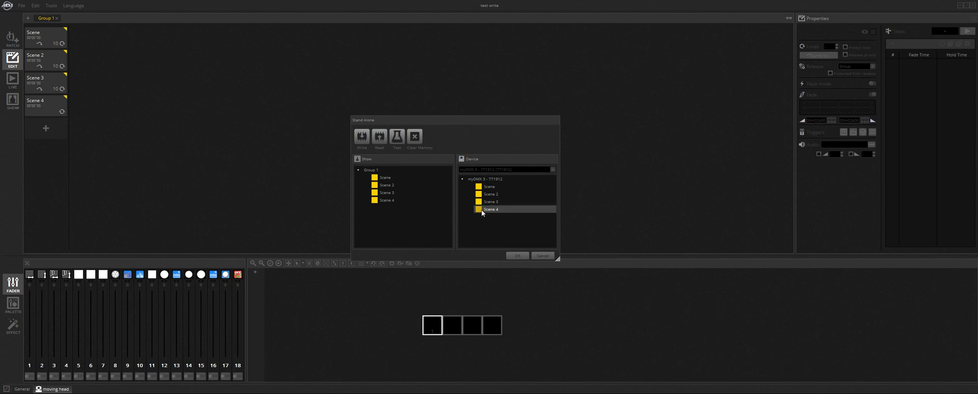
right_click(482, 210)
click(486, 215)
right_click(484, 204)
click(489, 207)
right_click(482, 195)
click(488, 200)
right_click(478, 190)
click(488, 193)
- Add Scene, Scene 2, Scene 3 and Scene 4 from the show to the myDMX 3 device list
drag(382, 178, 488, 190)
mouse_move(429, 185)
mouse_down()
mouse_move(394, 189)
mouse_move(490, 199)
mouse_move(430, 203)
mouse_move(489, 203)
mouse_up()
drag(422, 200, 508, 213)
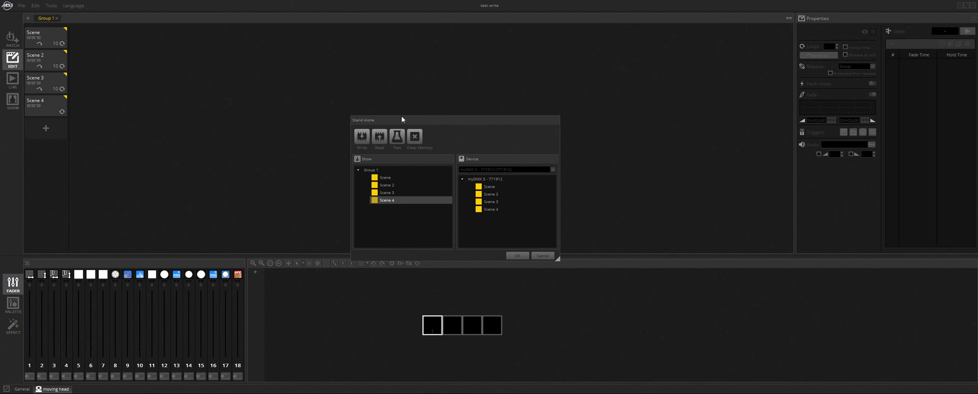
drag(402, 120, 405, 115)
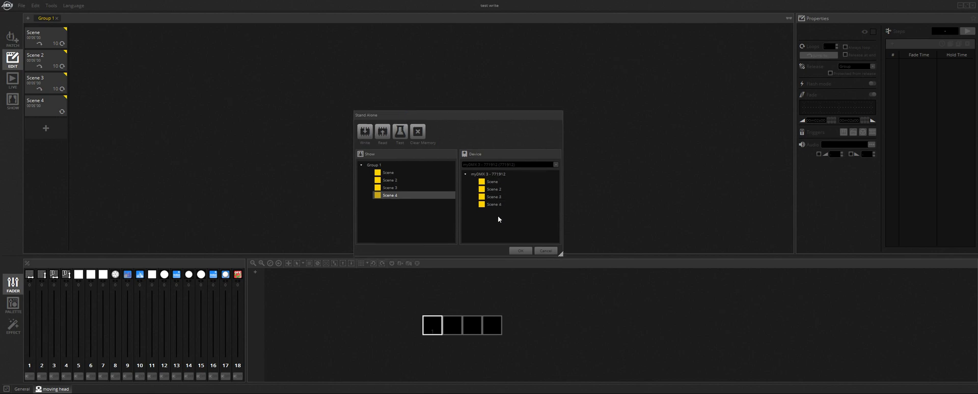
- Write the four scenes to the device's standalone memory and close the Stand Alone manager
click(365, 132)
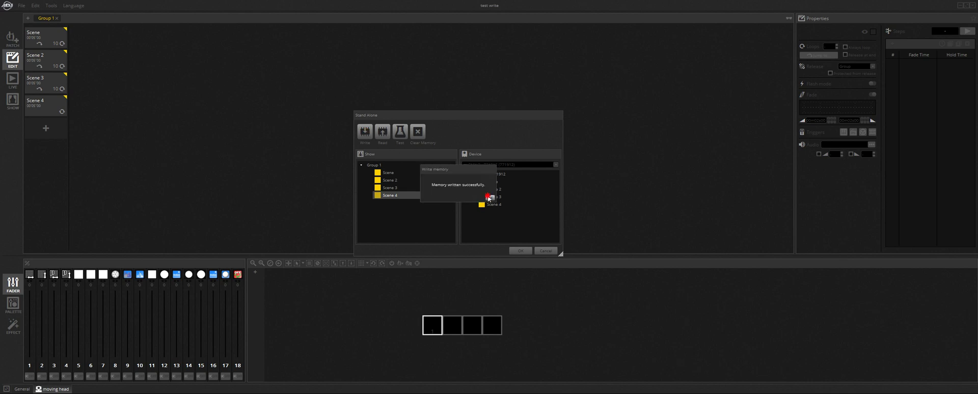
click(488, 197)
click(521, 250)
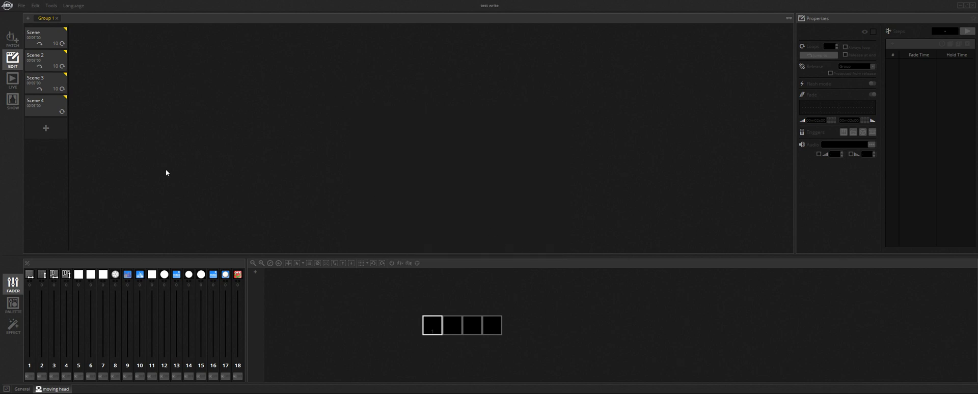
- Add a new empty scene below Scene 4 in Group 1
click(53, 106)
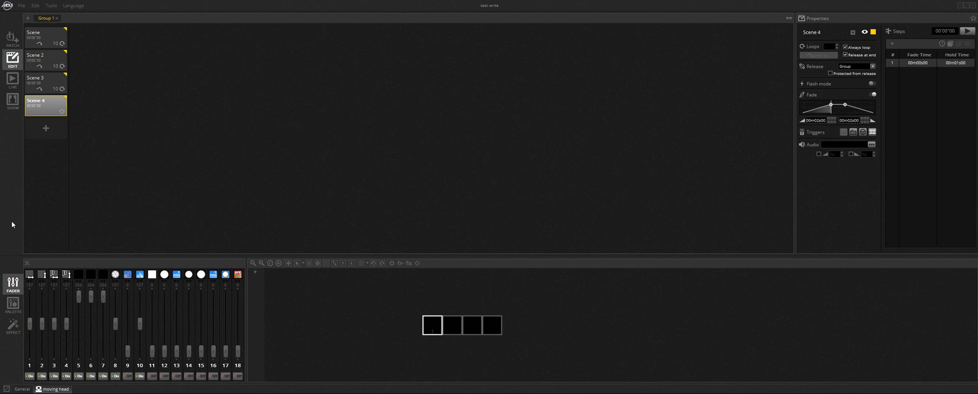
click(46, 129)
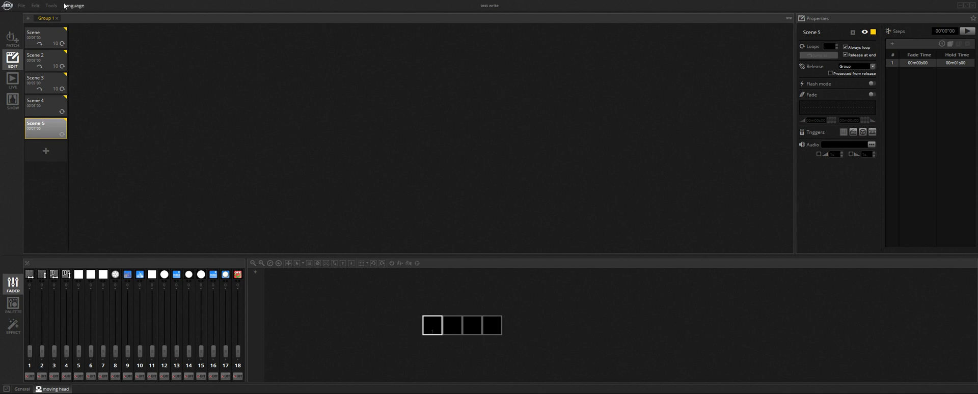
- Run the Stand Alone memory test on the device, stop it, and close the Stand Alone manager
click(51, 5)
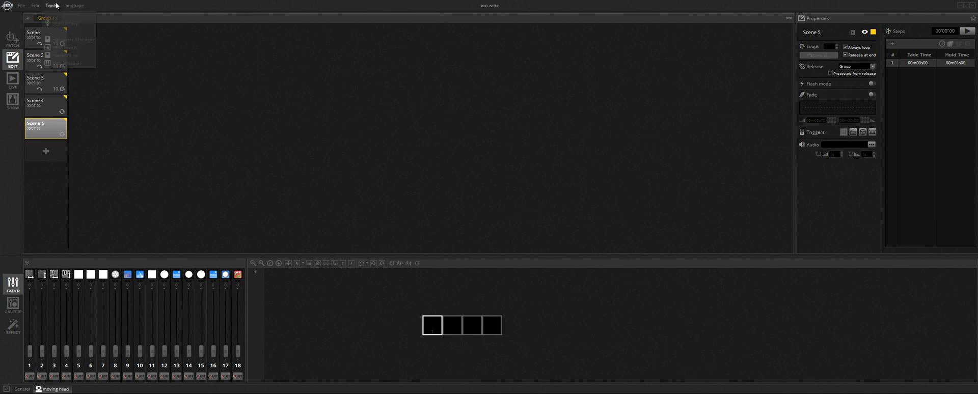
click(65, 55)
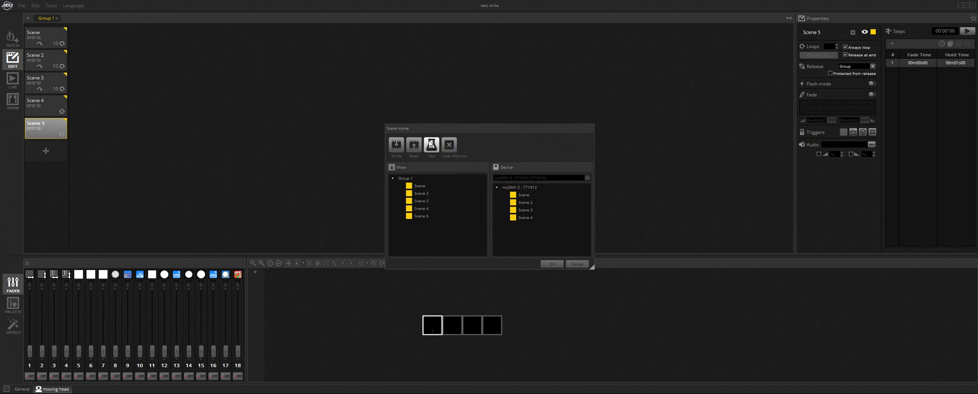
click(428, 141)
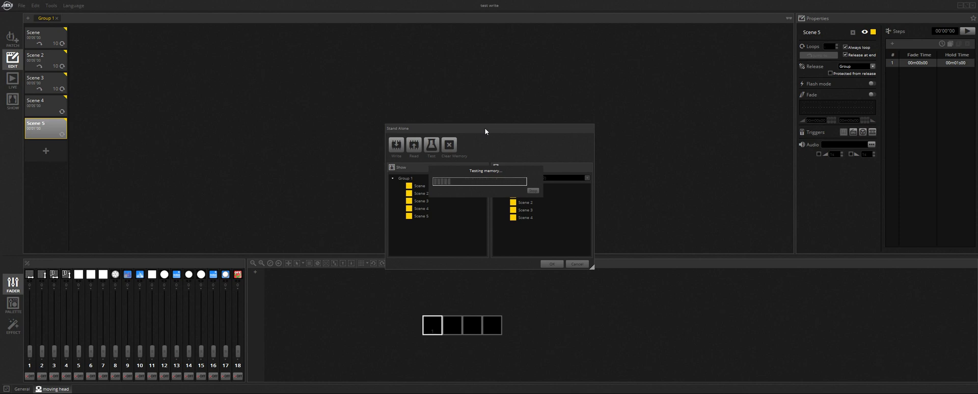
click(533, 190)
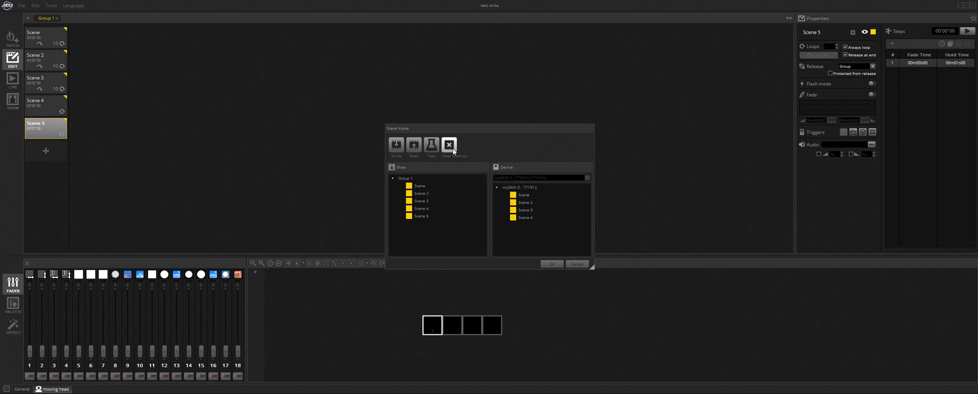
click(552, 264)
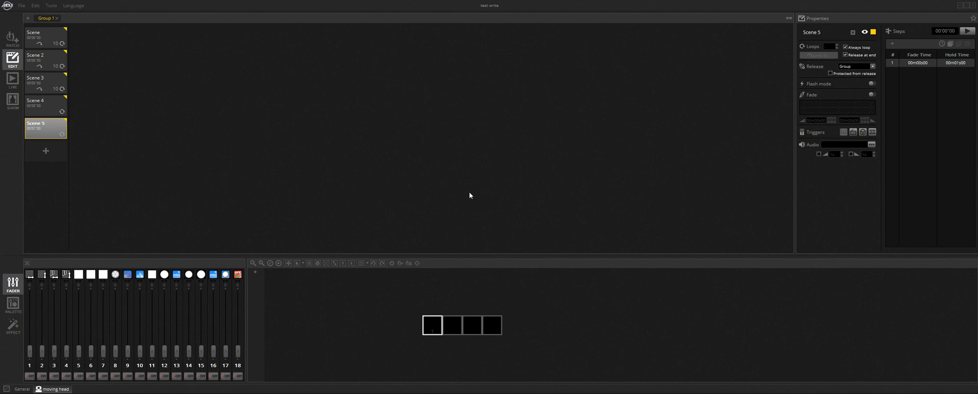